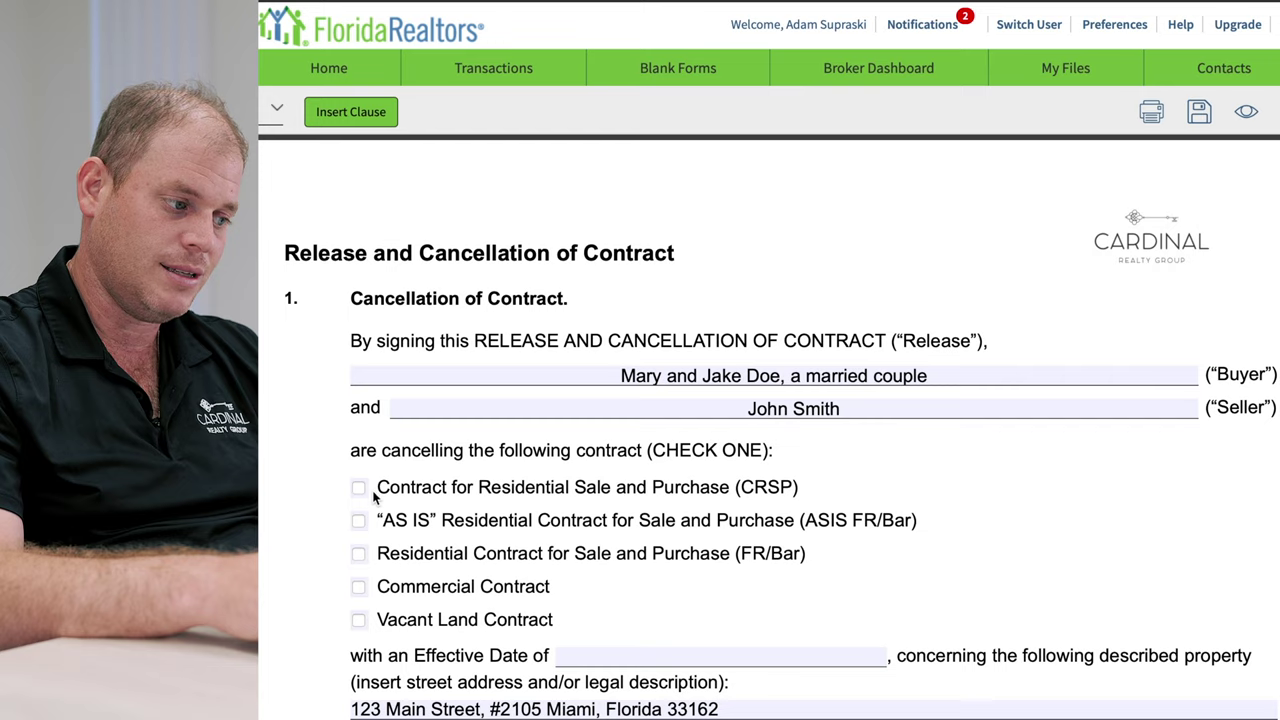
Select the "AS IS" Residential Contract for Sale and Purchase as the contract being cancelled.
{"action": "left_click", "coordinate": [359, 520]}
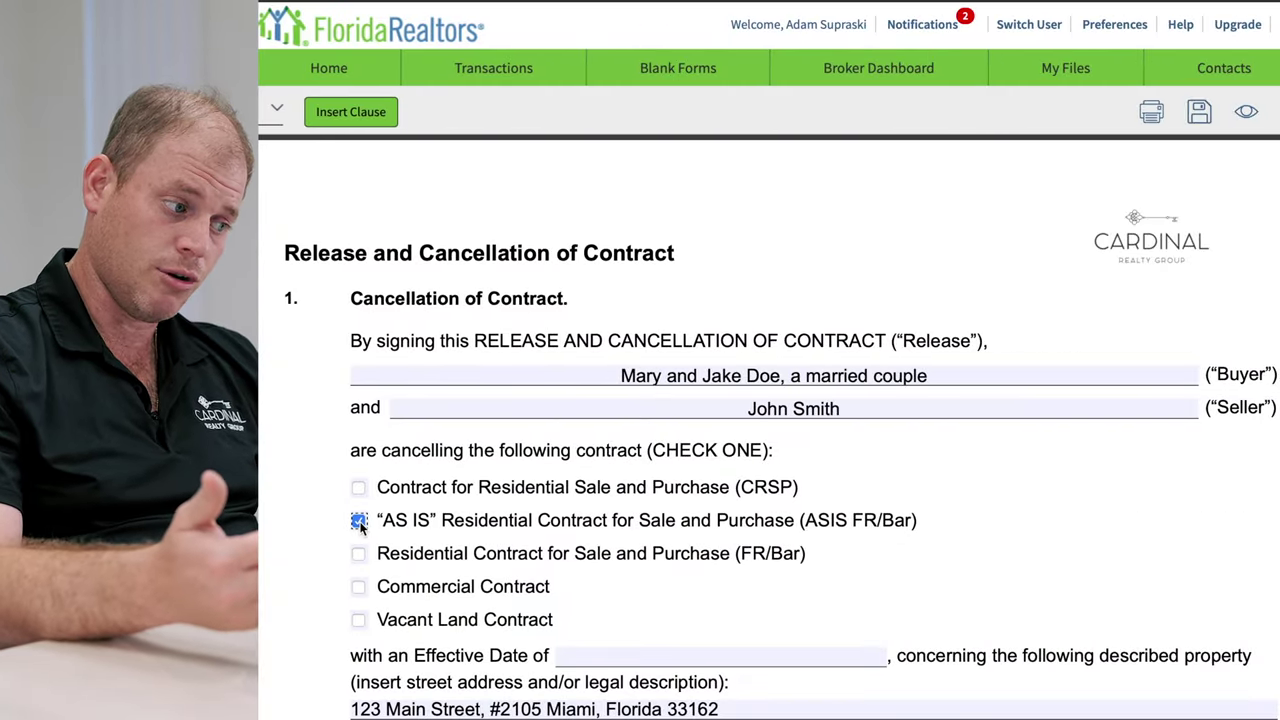
{"action": "left_click", "coordinate": [360, 590]}
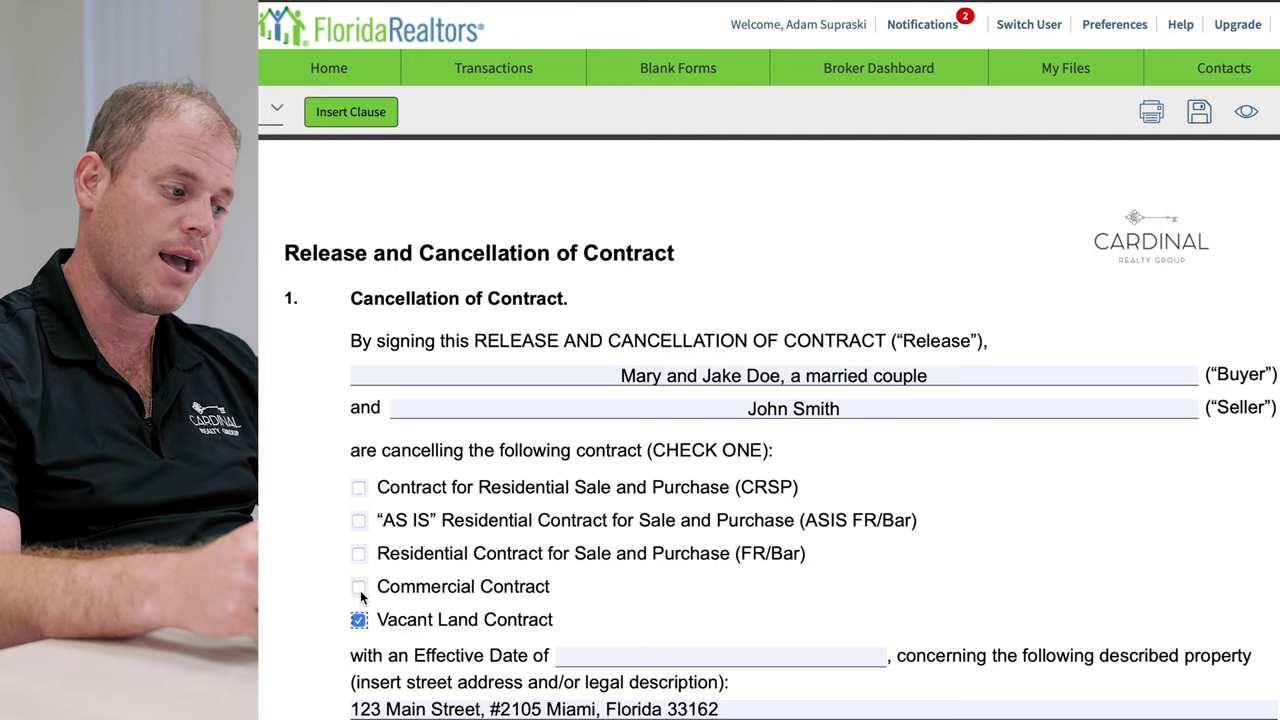
{"action": "left_click", "coordinate": [359, 522]}
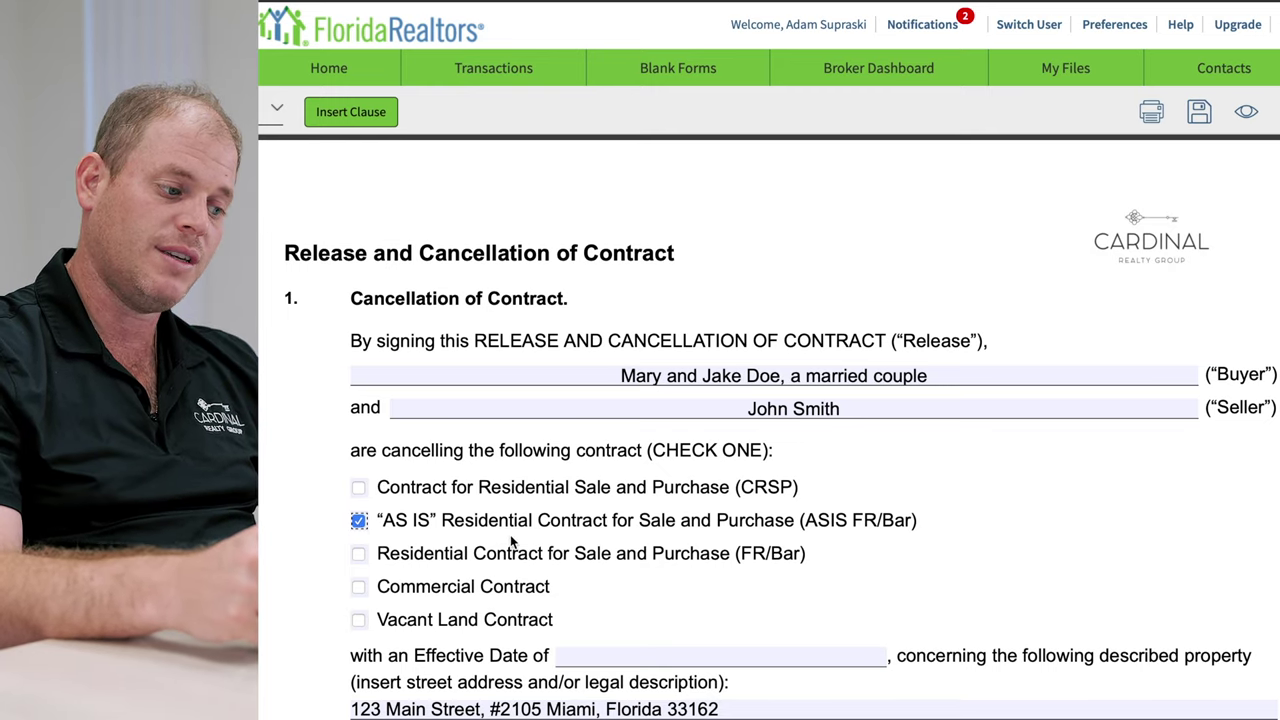
{"action": "left_click", "coordinate": [613, 654]}
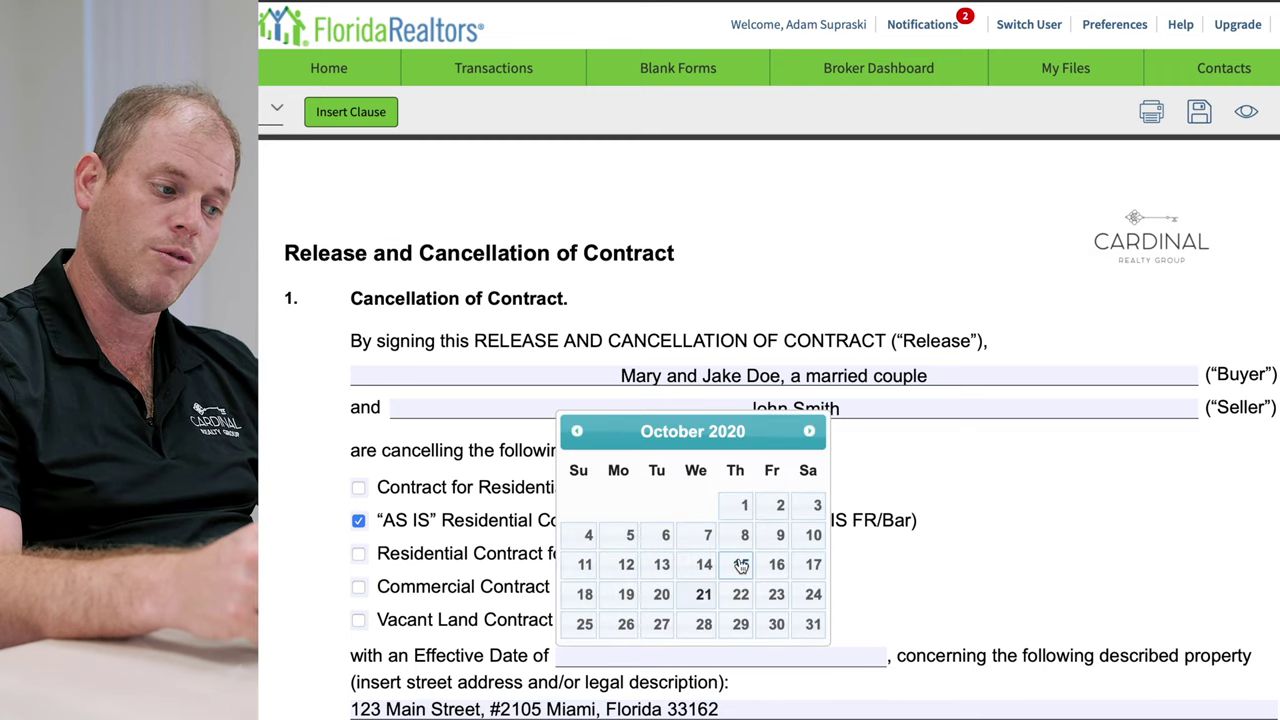
Pick October 23, 2020 from the calendar as the Effective Date.
{"action": "left_click", "coordinate": [777, 596]}
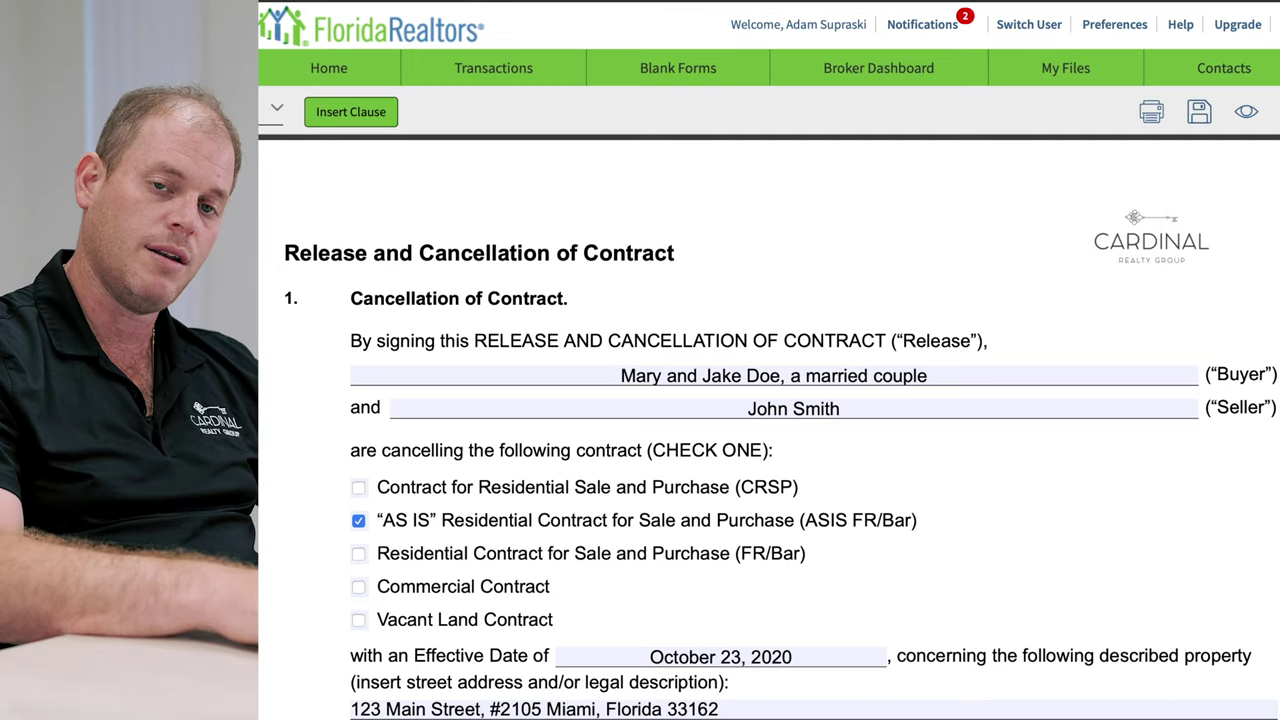
{"action": "left_click", "coordinate": [833, 696]}
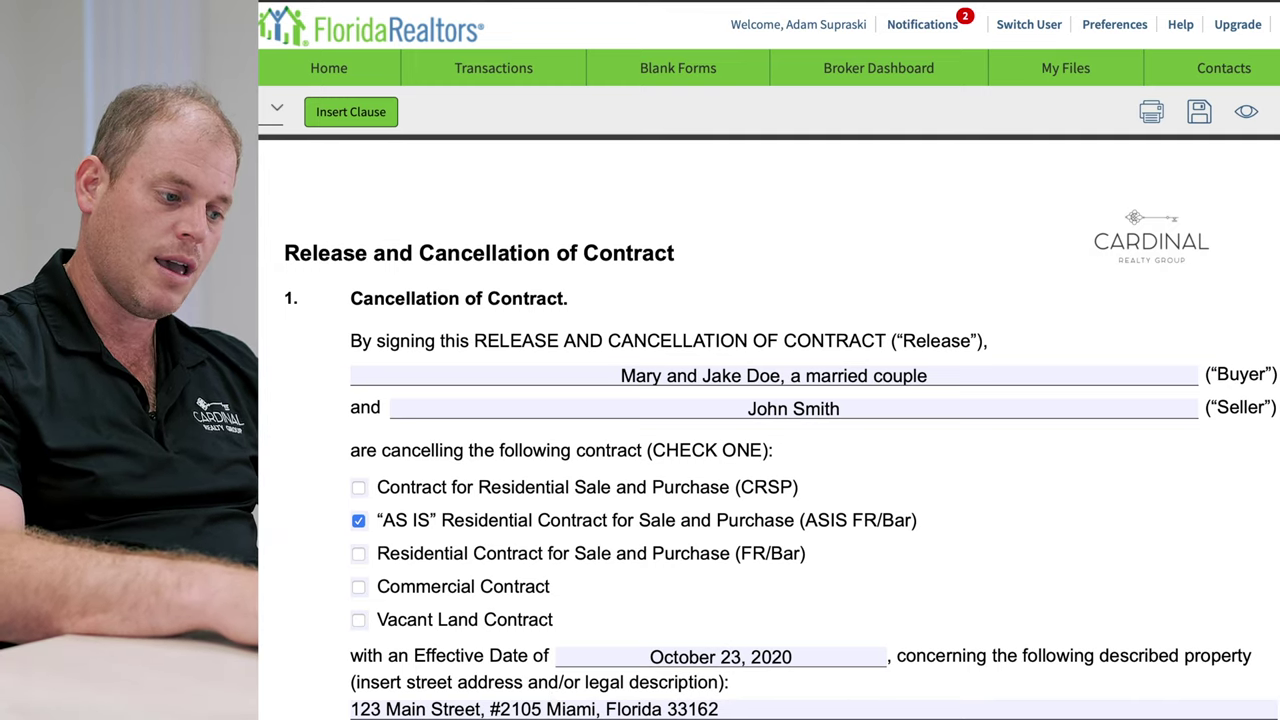
Enter Cardinal Realty Group LLC in both brokerage name fields under Release from Liability.
{"action": "scroll", "coordinate": [886, 676], "scroll_direction": "down", "scroll_amount": 5}
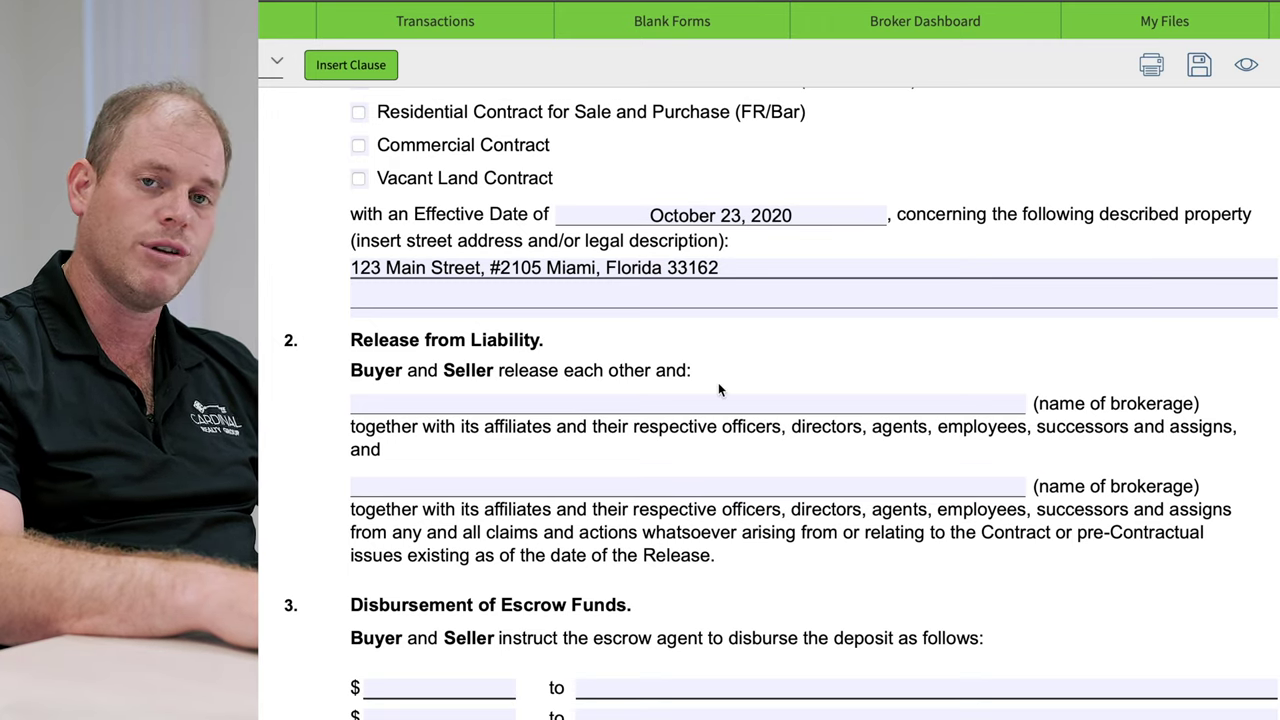
{"action": "left_click", "coordinate": [476, 400]}
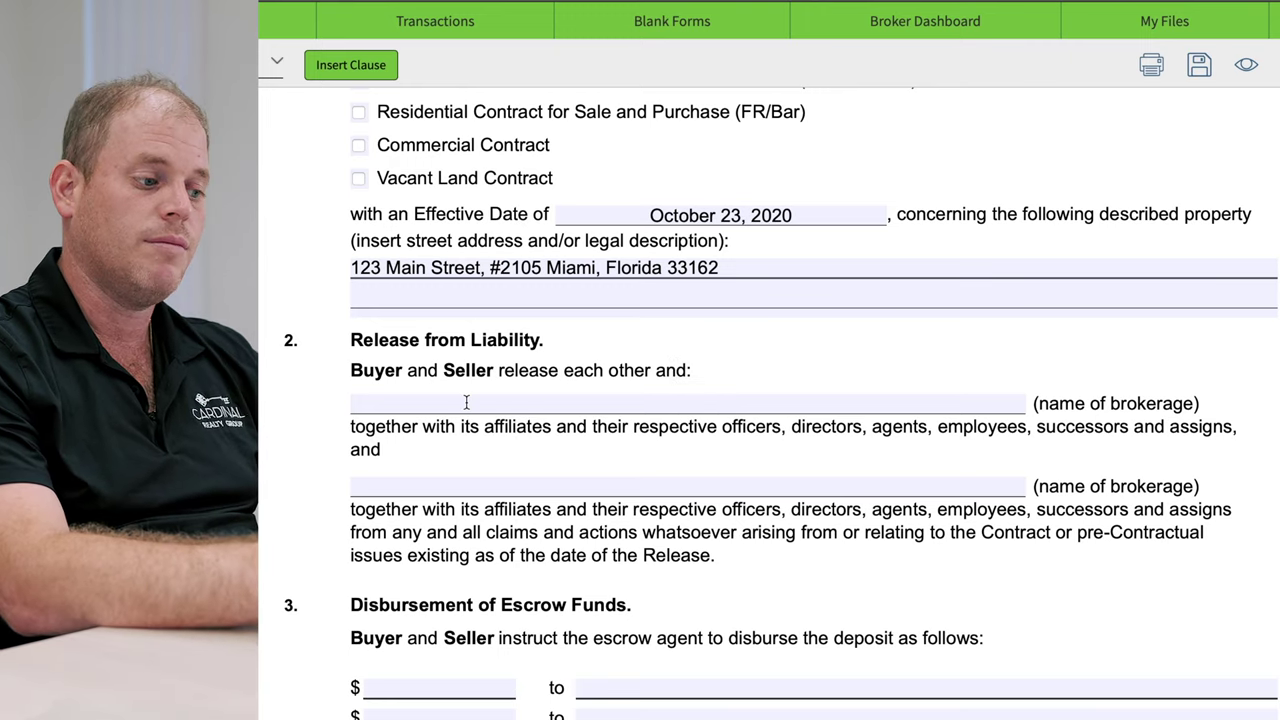
{"action": "type", "text": "C"}
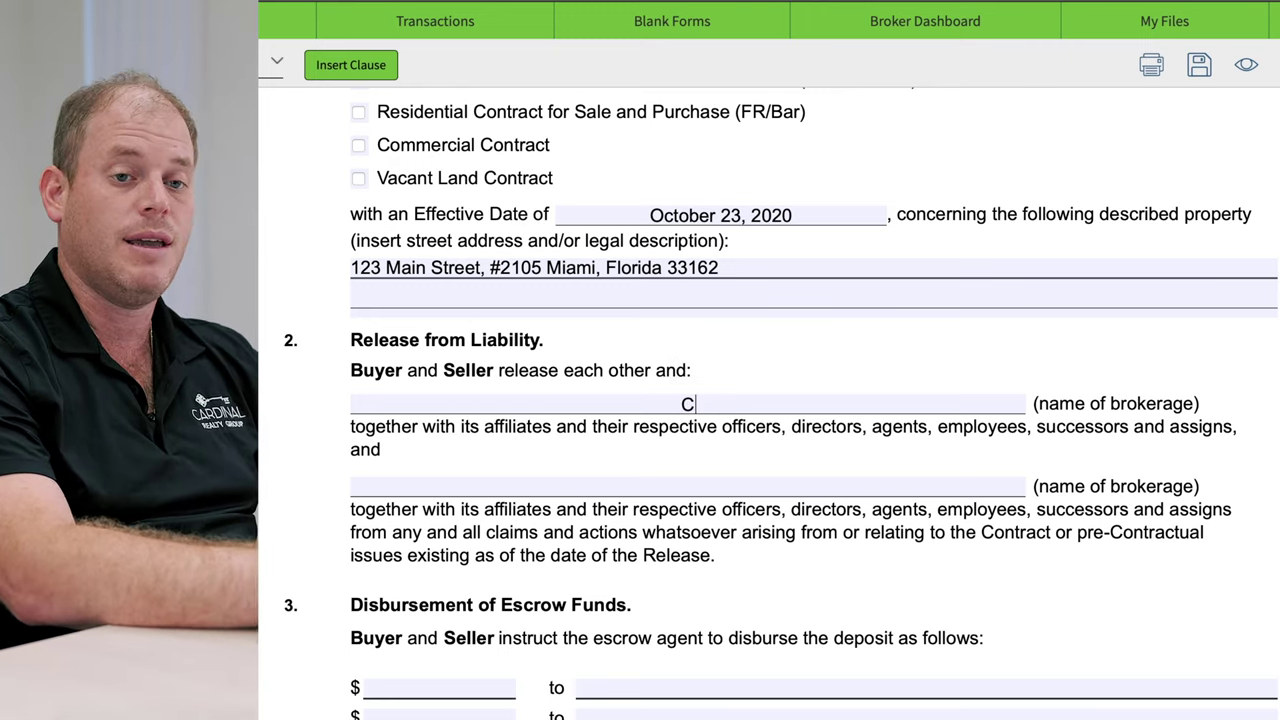
{"action": "type", "text": "ardinal"}
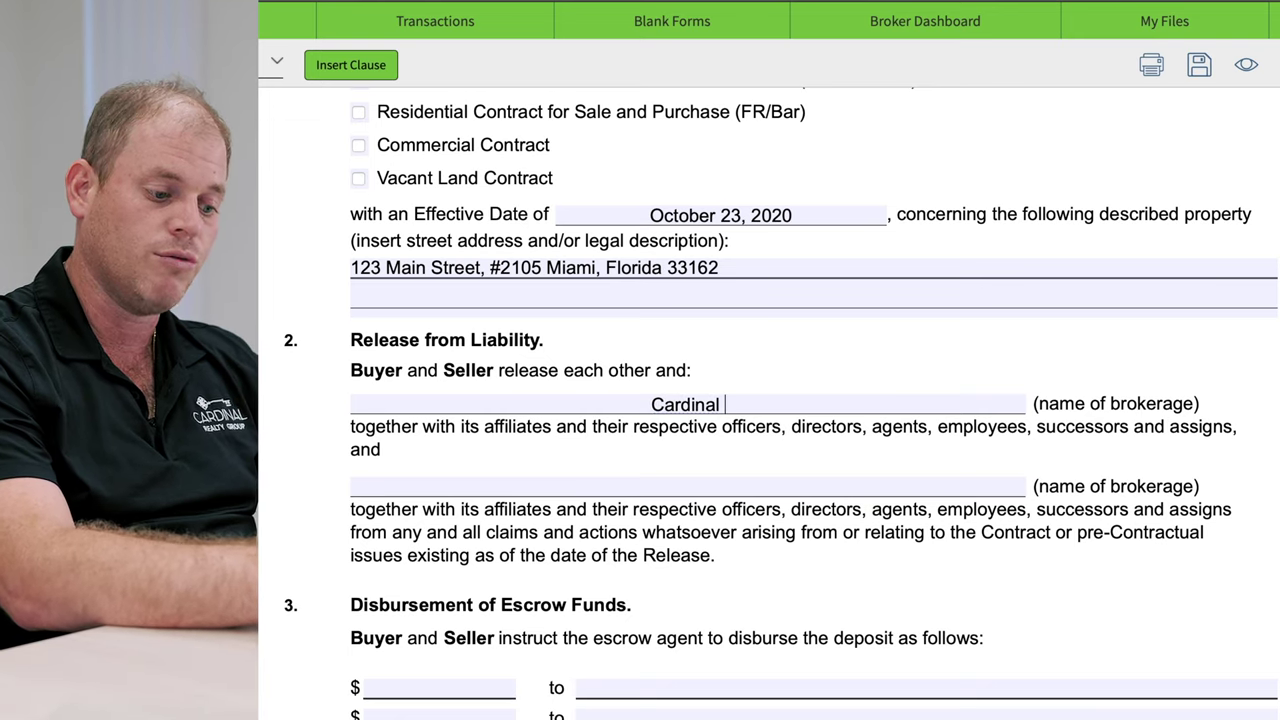
{"action": "type", "text": " Realty G"}
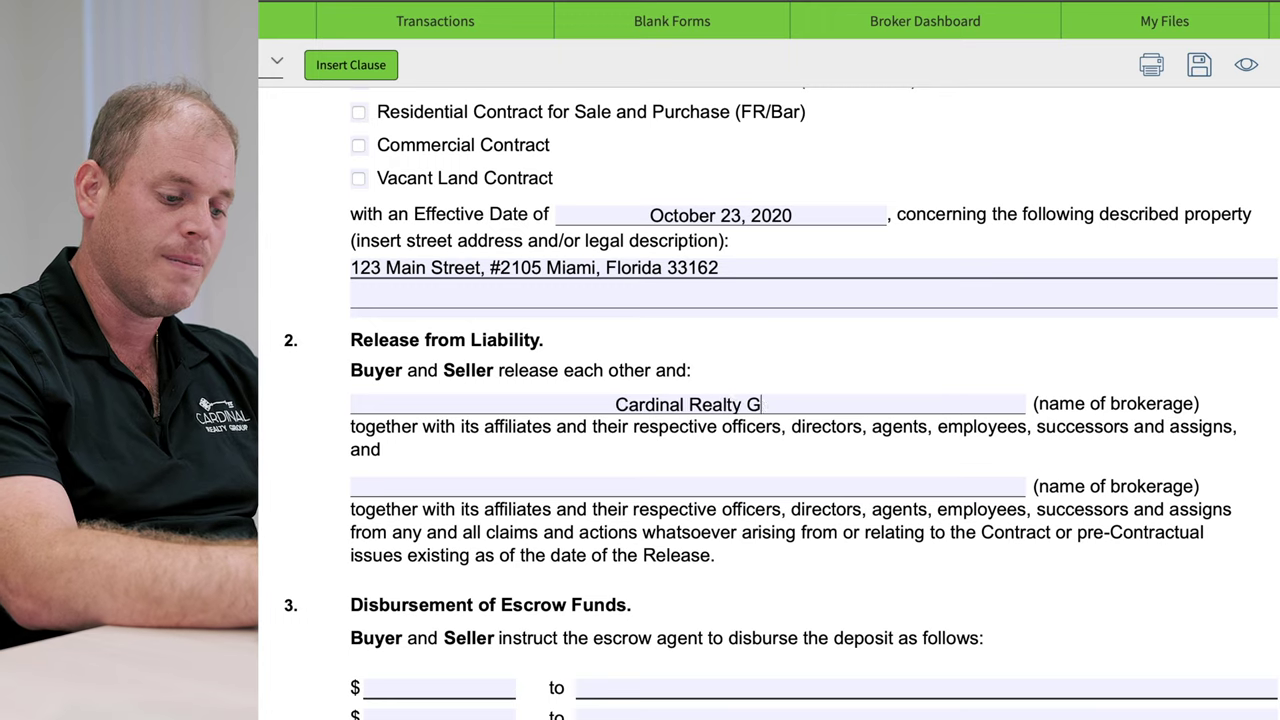
{"action": "type", "text": "roup LLC"}
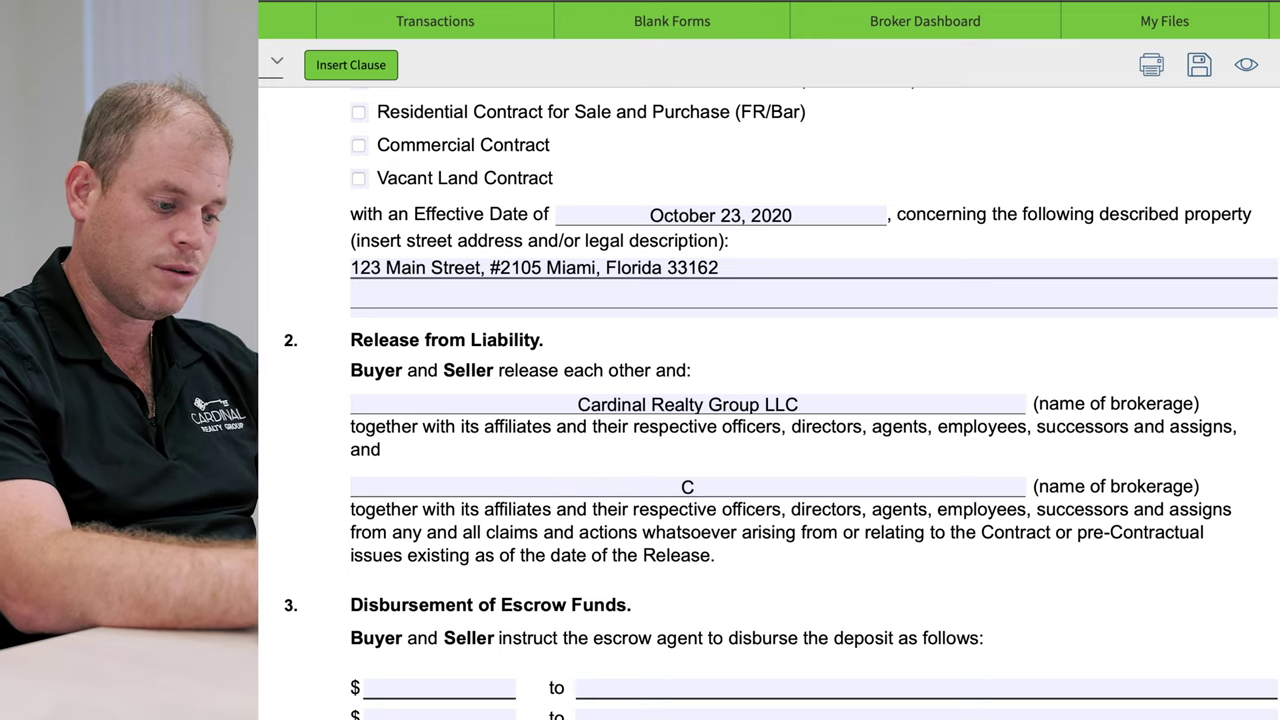
{"action": "type", "text": "ardinal "}
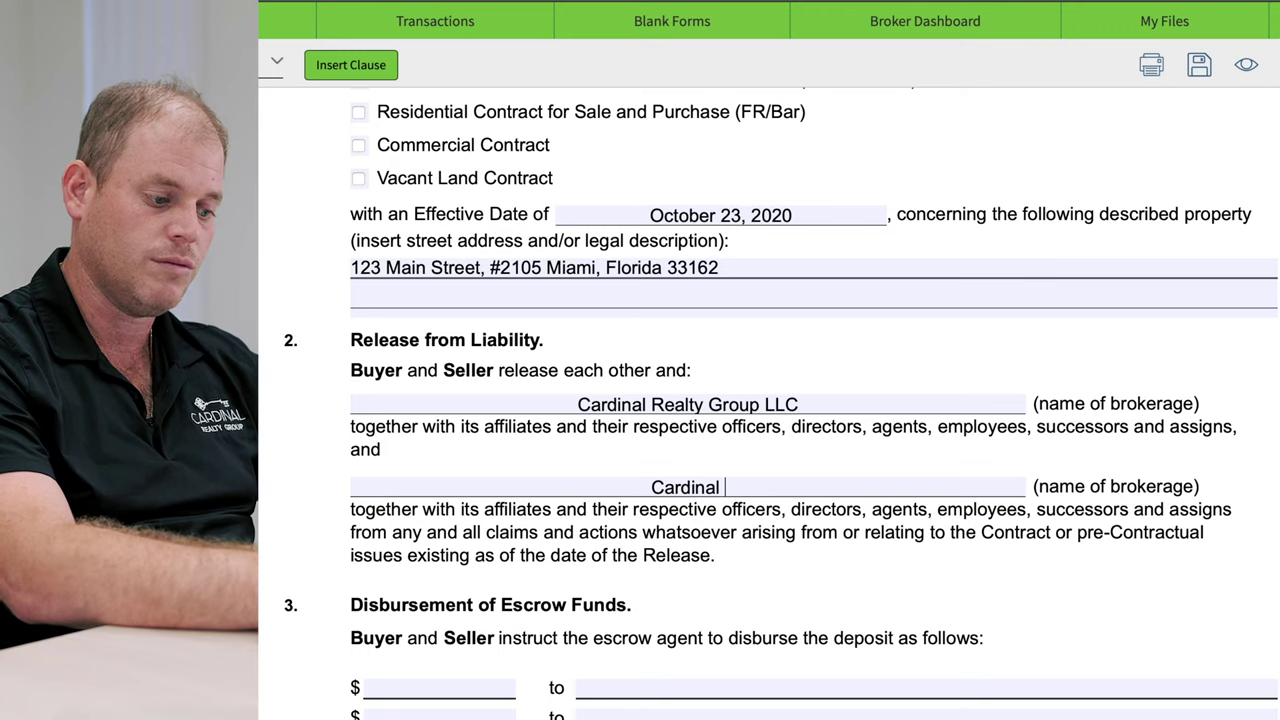
{"action": "type", "text": "Realty Gro"}
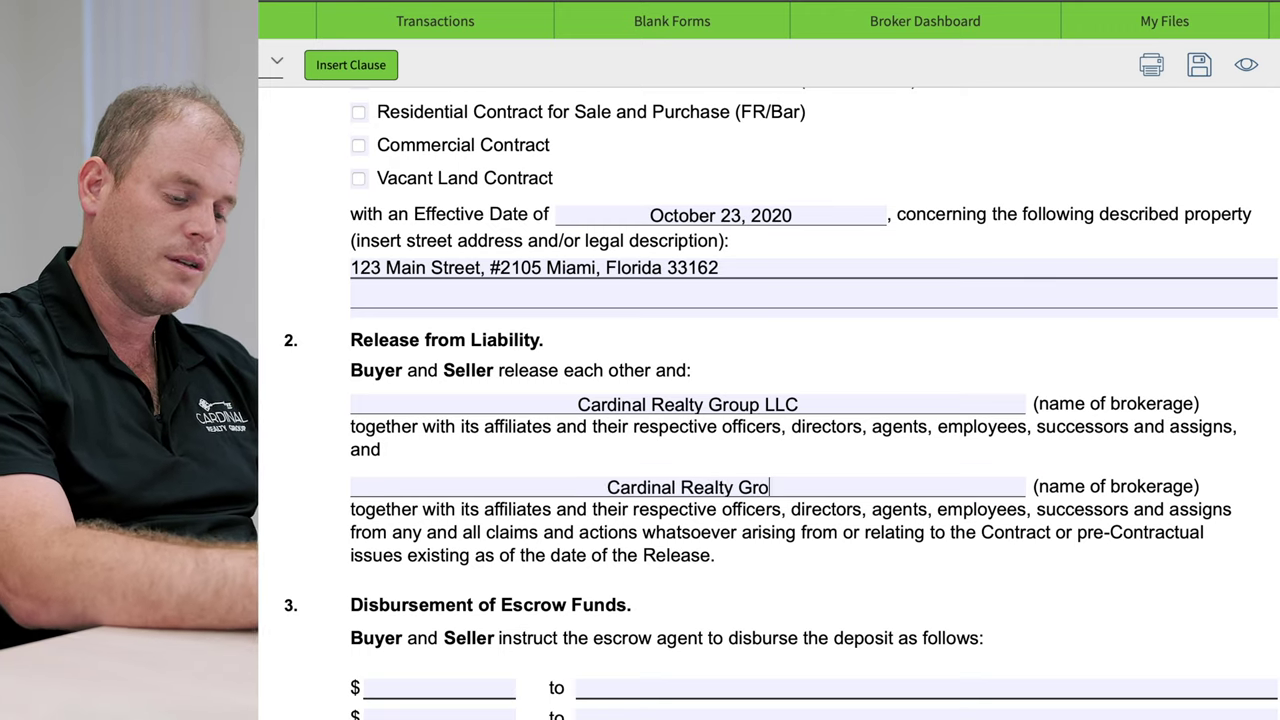
{"action": "type", "text": "up LLC"}
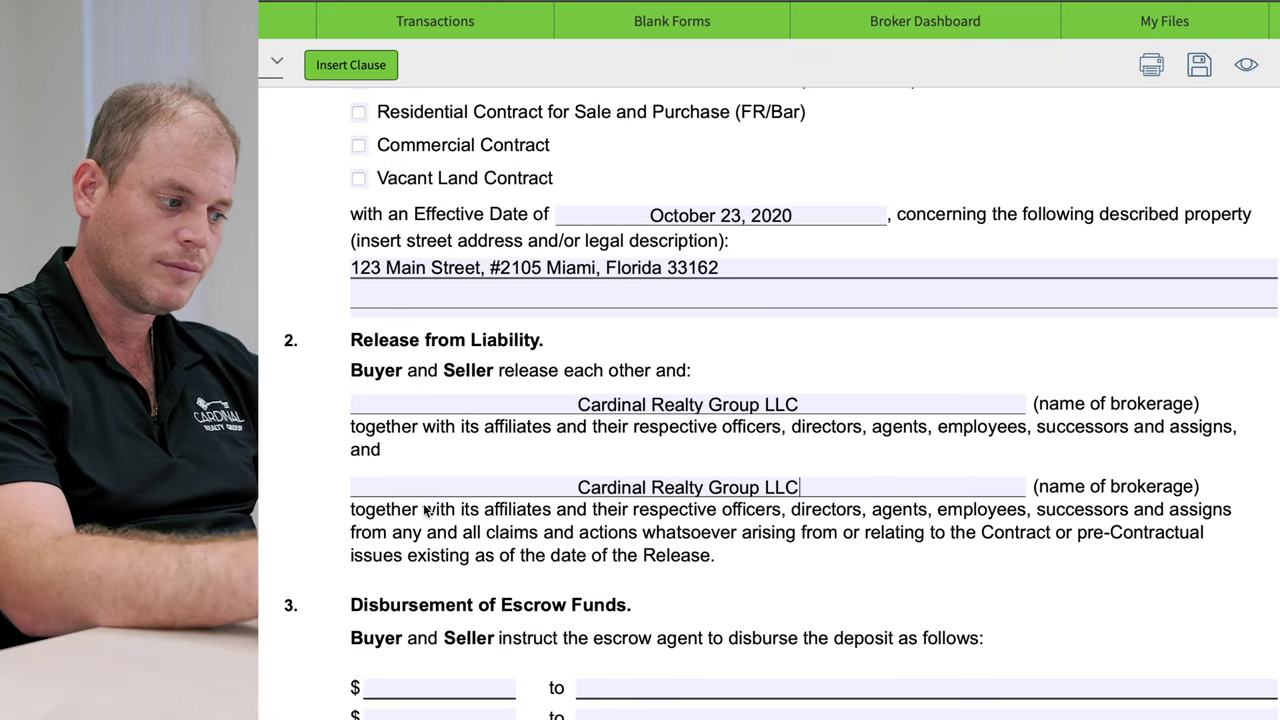
{"action": "scroll", "coordinate": [415, 604], "scroll_direction": "down", "scroll_amount": 2}
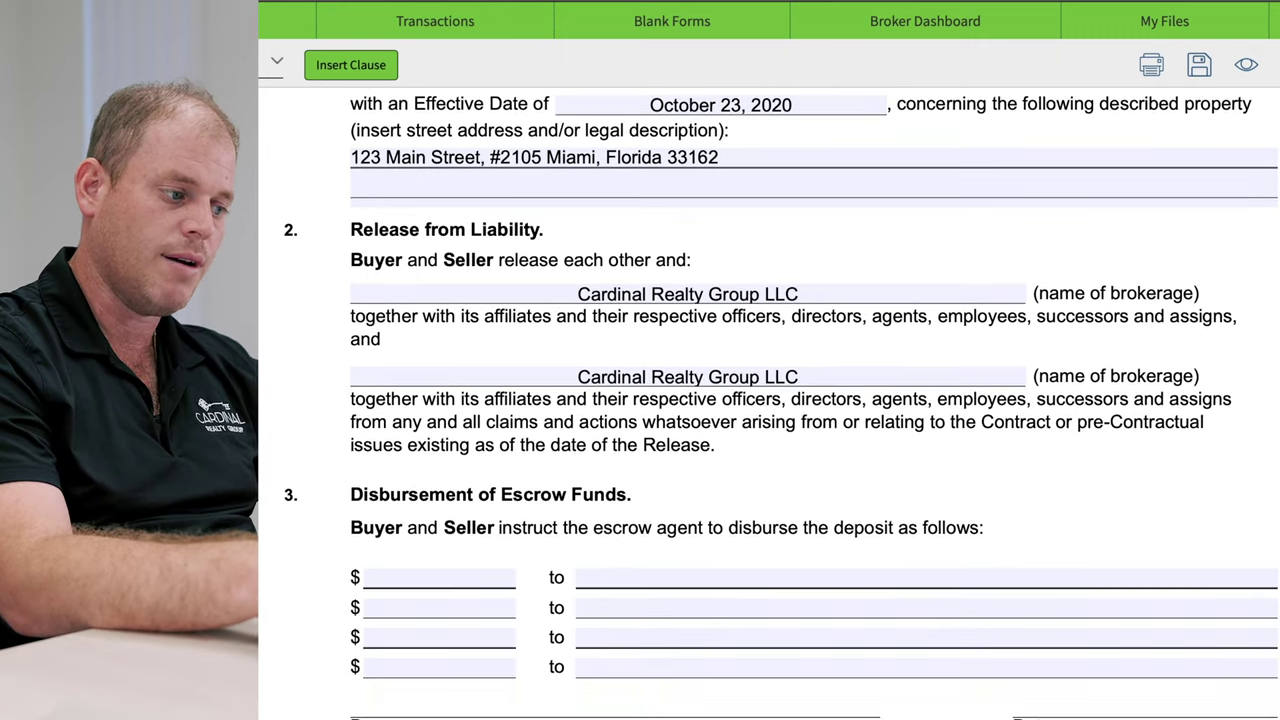
Enter 25000 as the first Disbursement of Escrow Funds amount.
{"action": "scroll", "coordinate": [783, 397], "scroll_direction": "down", "scroll_amount": 2}
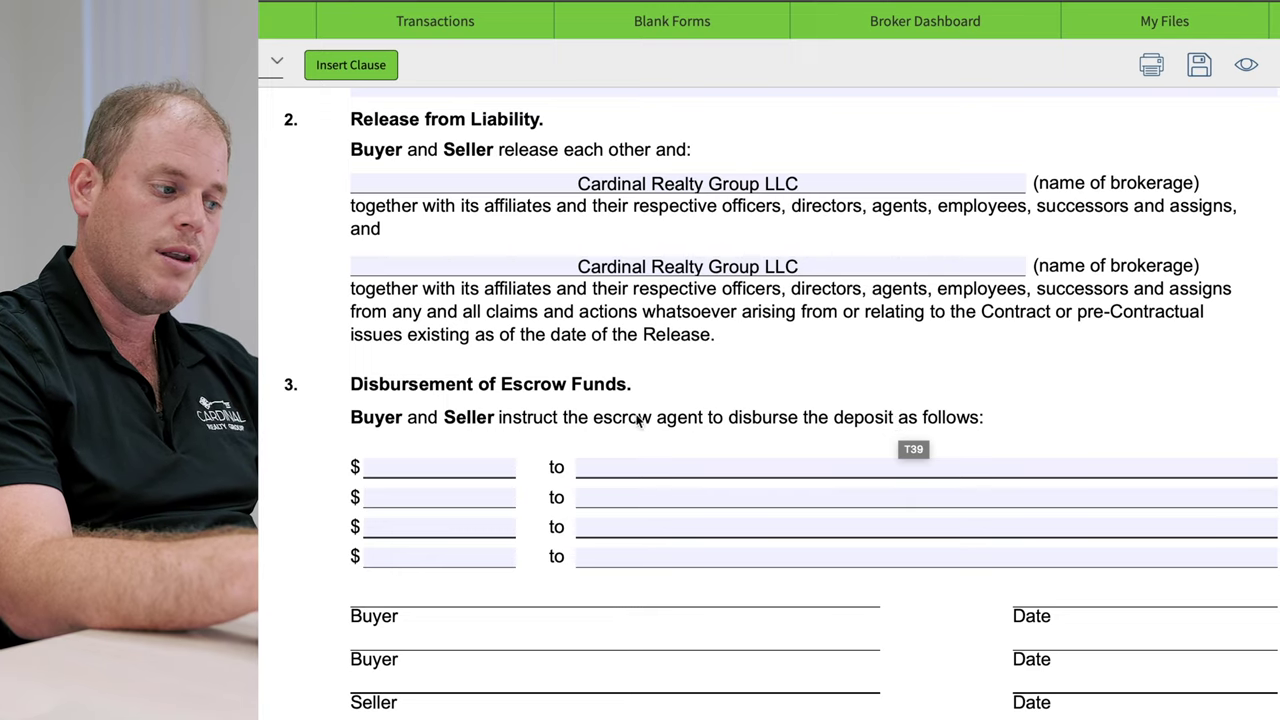
{"action": "left_click", "coordinate": [421, 472]}
{"action": "type", "text": "25000"}
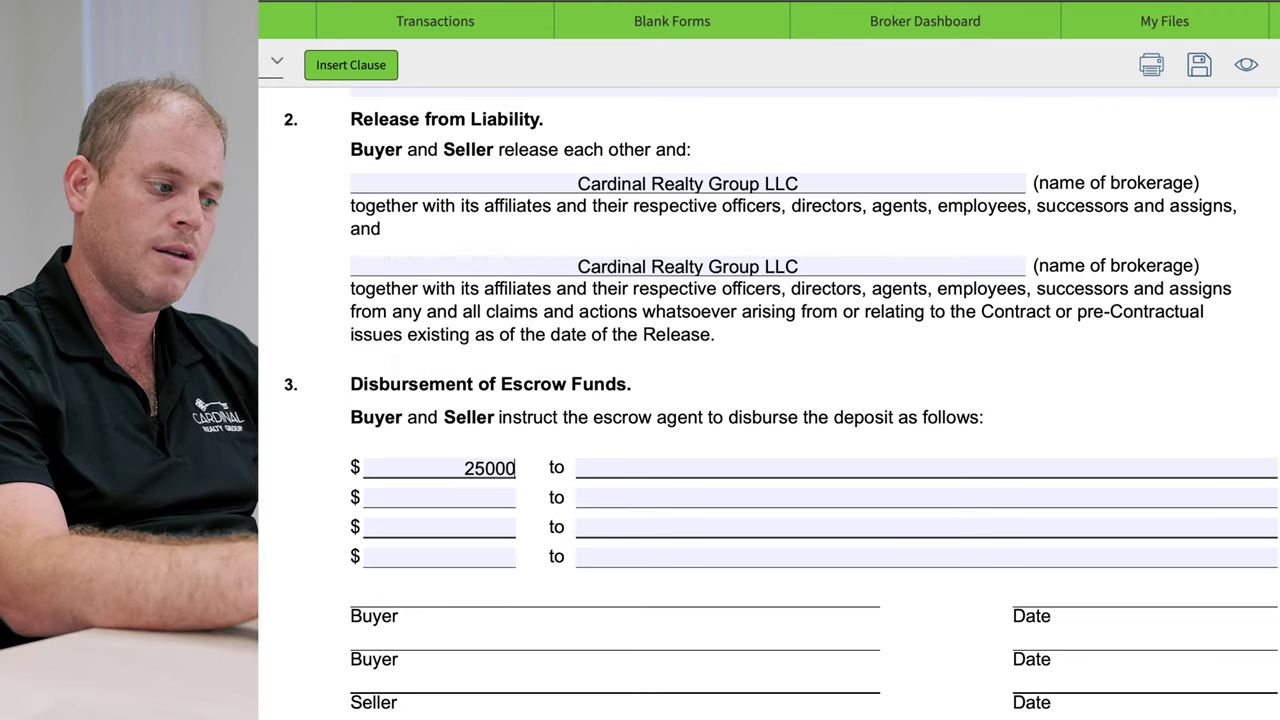
{"action": "left_click", "coordinate": [927, 468]}
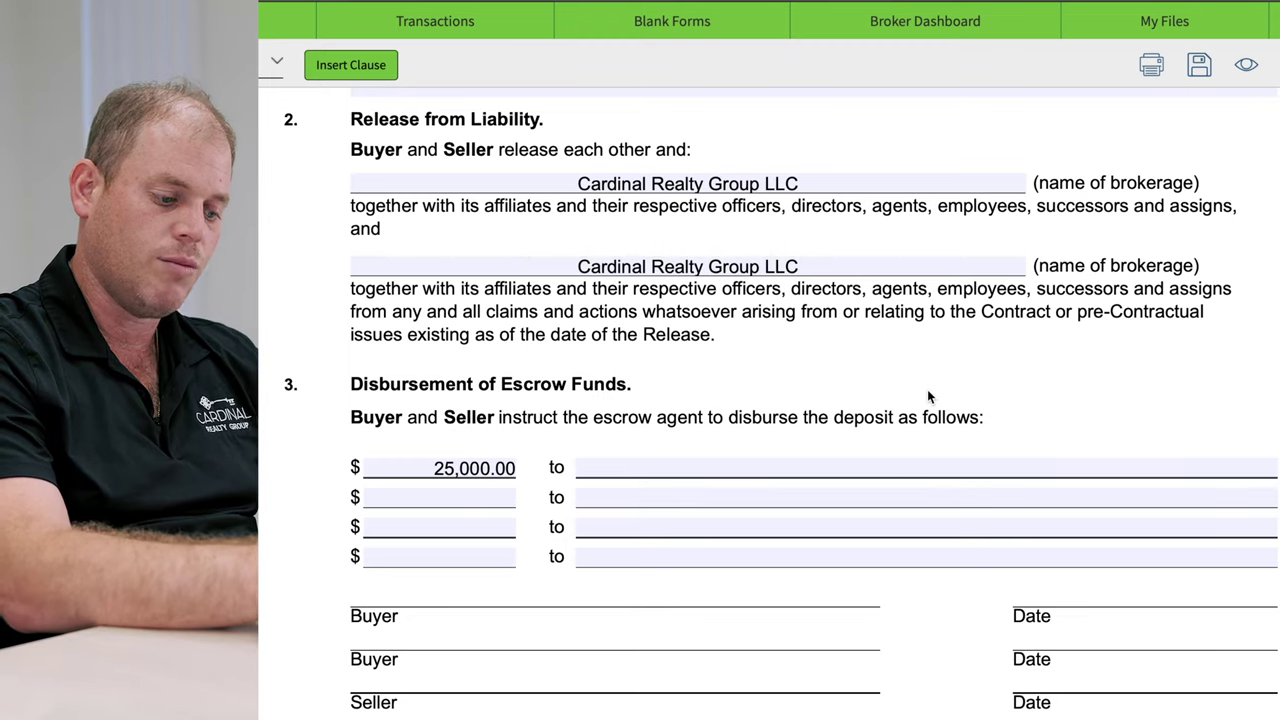
Enter the buyers' names, "a married couple", as the $25,000 recipient on the first line.
{"action": "type", "text": "Mary a"}
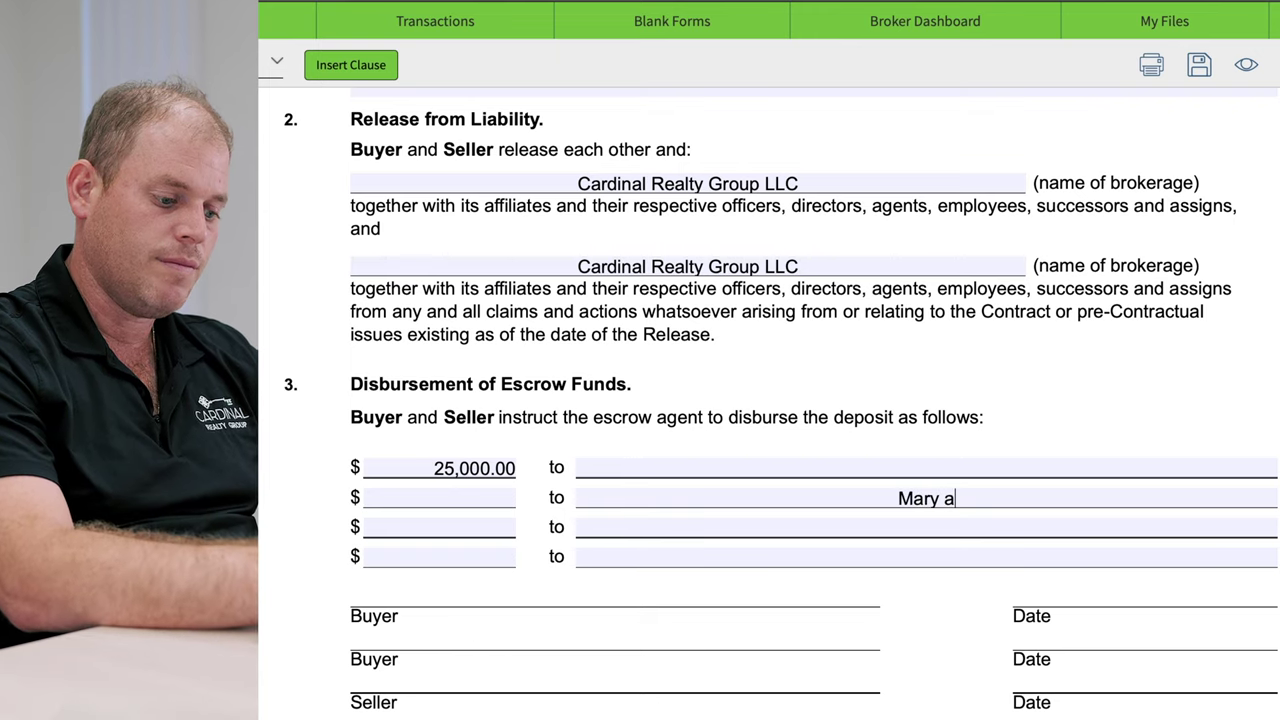
{"action": "key", "text": "BackSpace"}
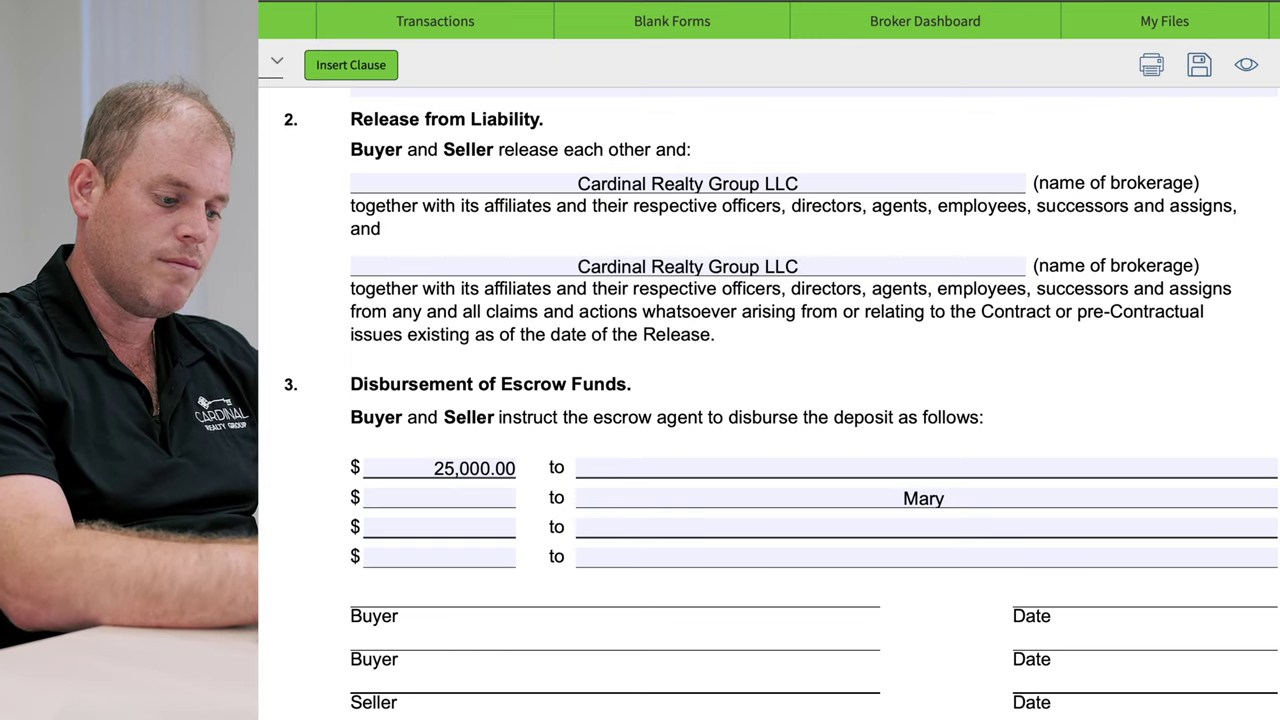
{"action": "type", "text": "Doe nd"}
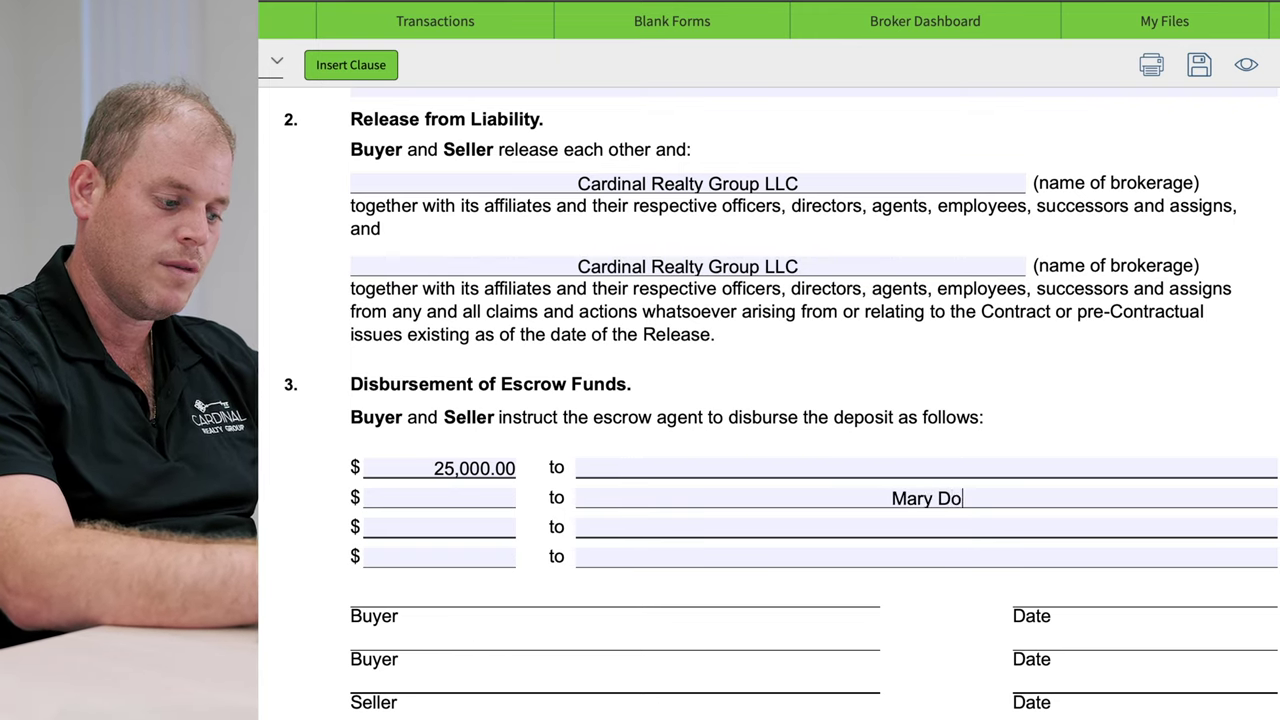
{"action": "key", "text": "BackSpace"}
{"action": "key", "text": "BackSpace"}
{"action": "key", "text": "BackSpace"}
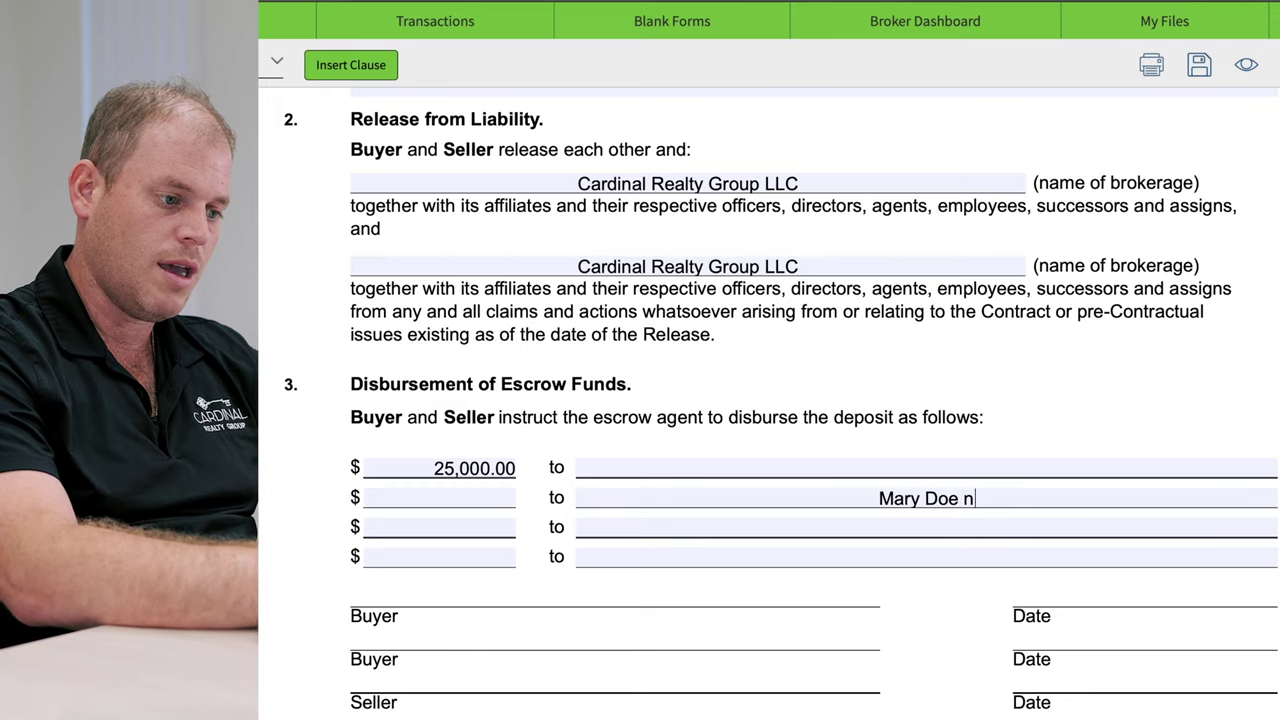
{"action": "type", "text": "and Jake "}
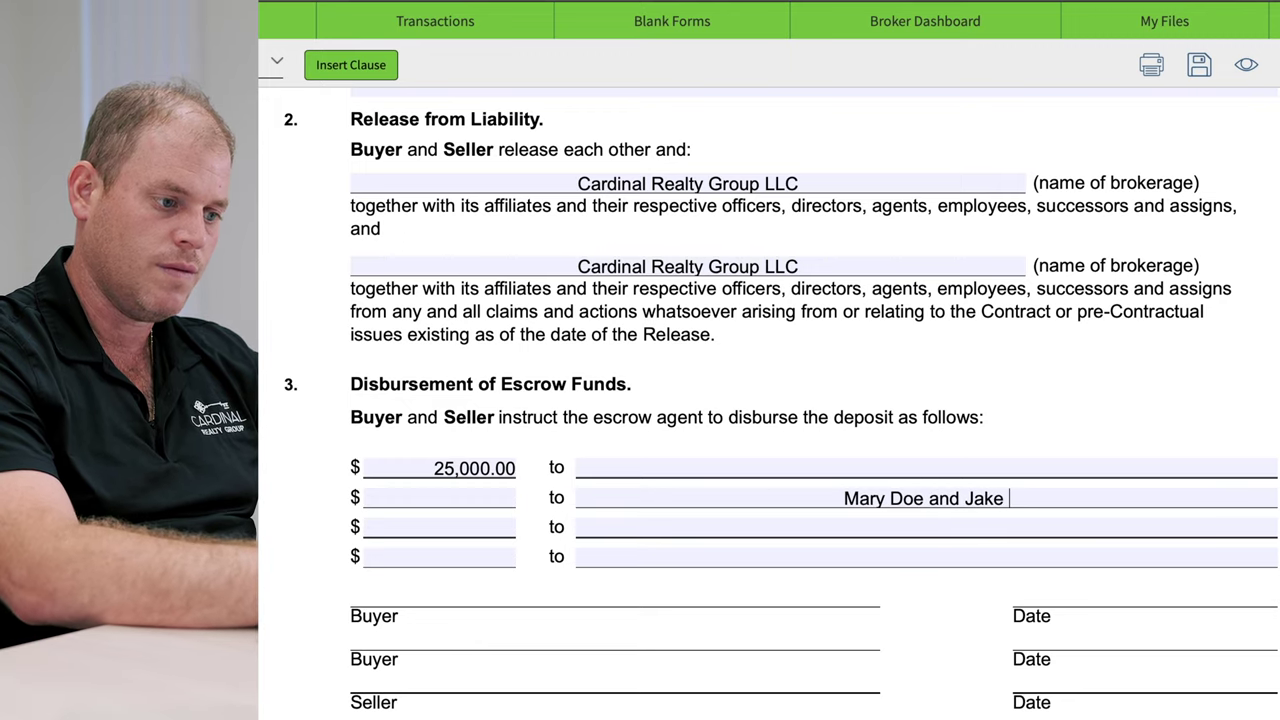
{"action": "type", "text": "Doe, a m"}
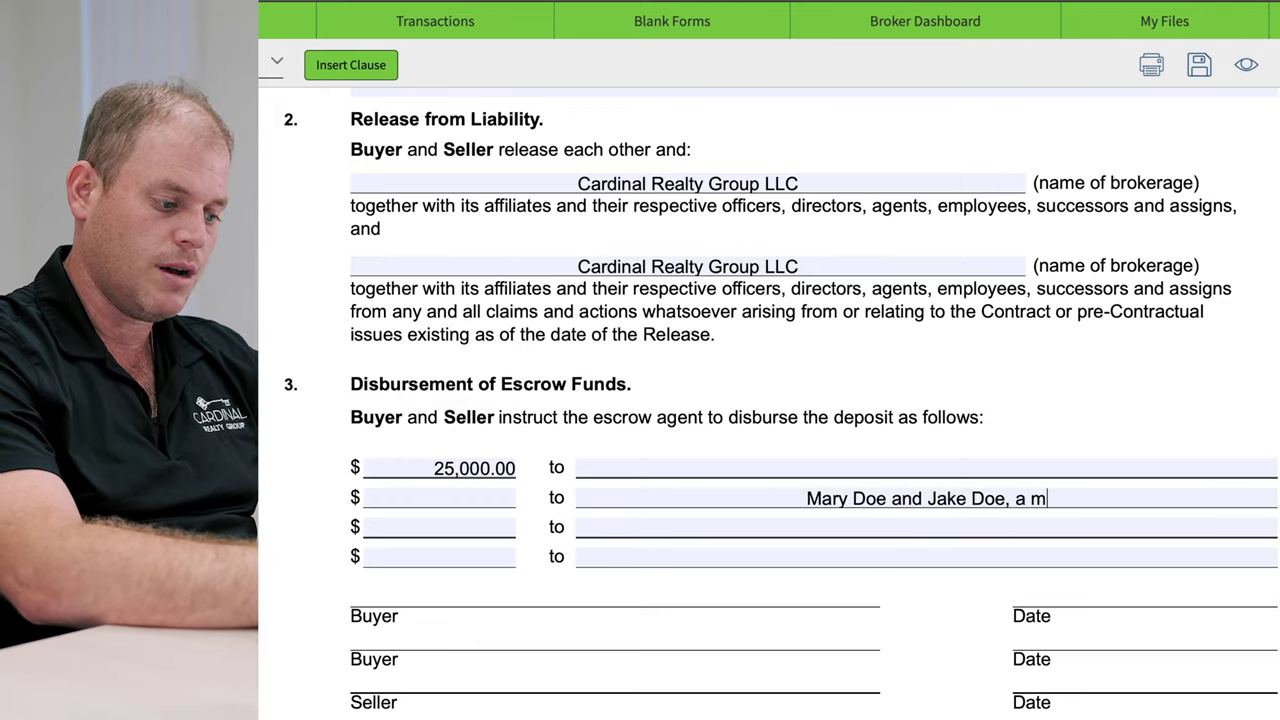
{"action": "type", "text": "arried couple"}
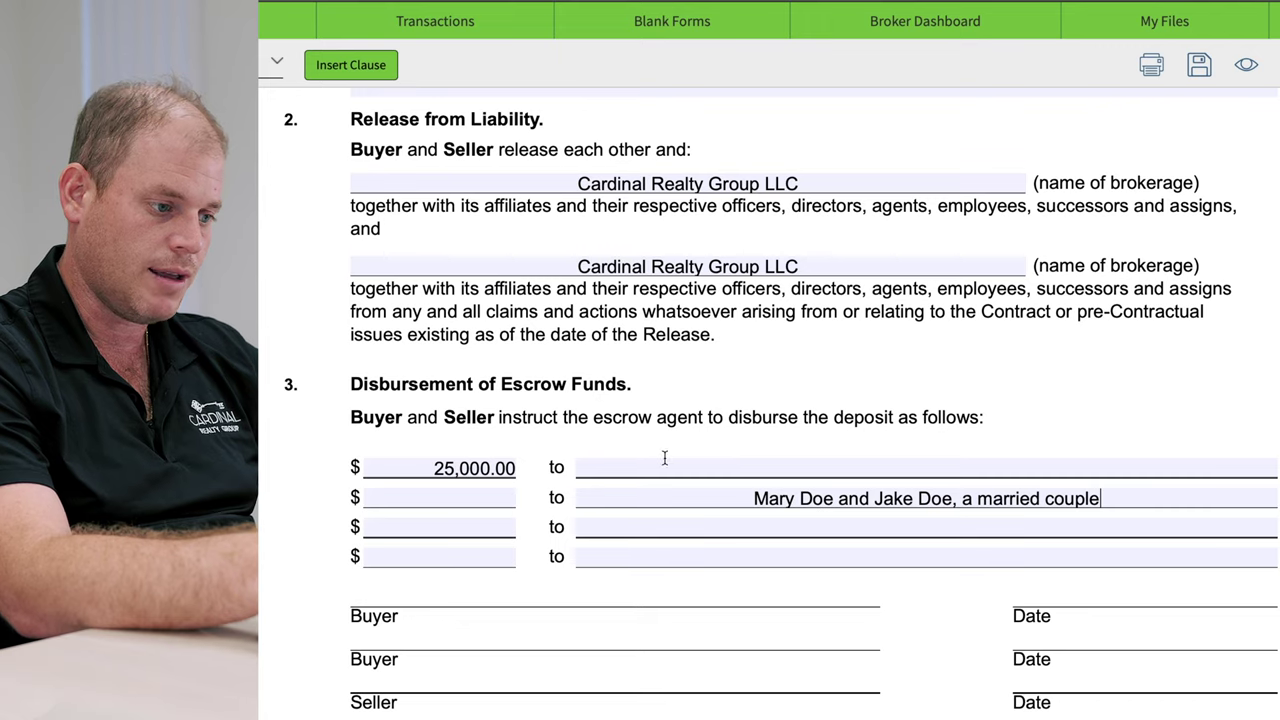
{"action": "left_click_drag", "start_coordinate": [1104, 499], "coordinate": [763, 499]}
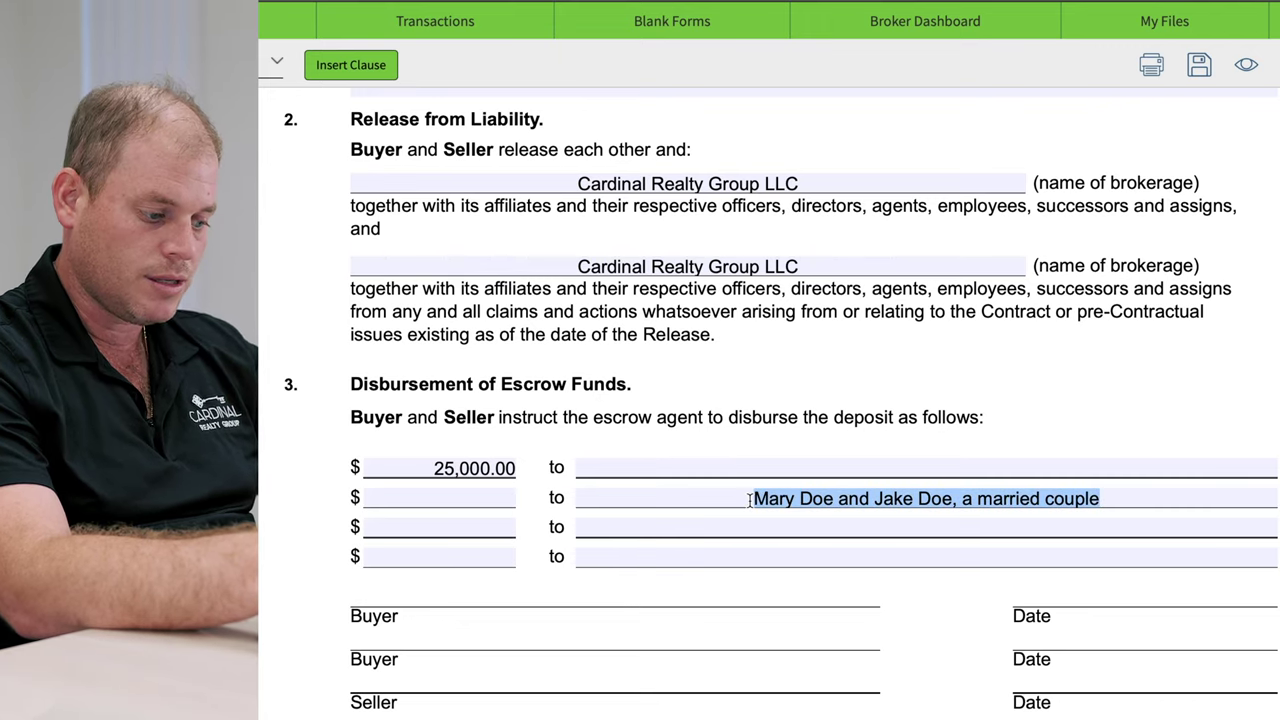
{"action": "key", "text": "BackSpace"}
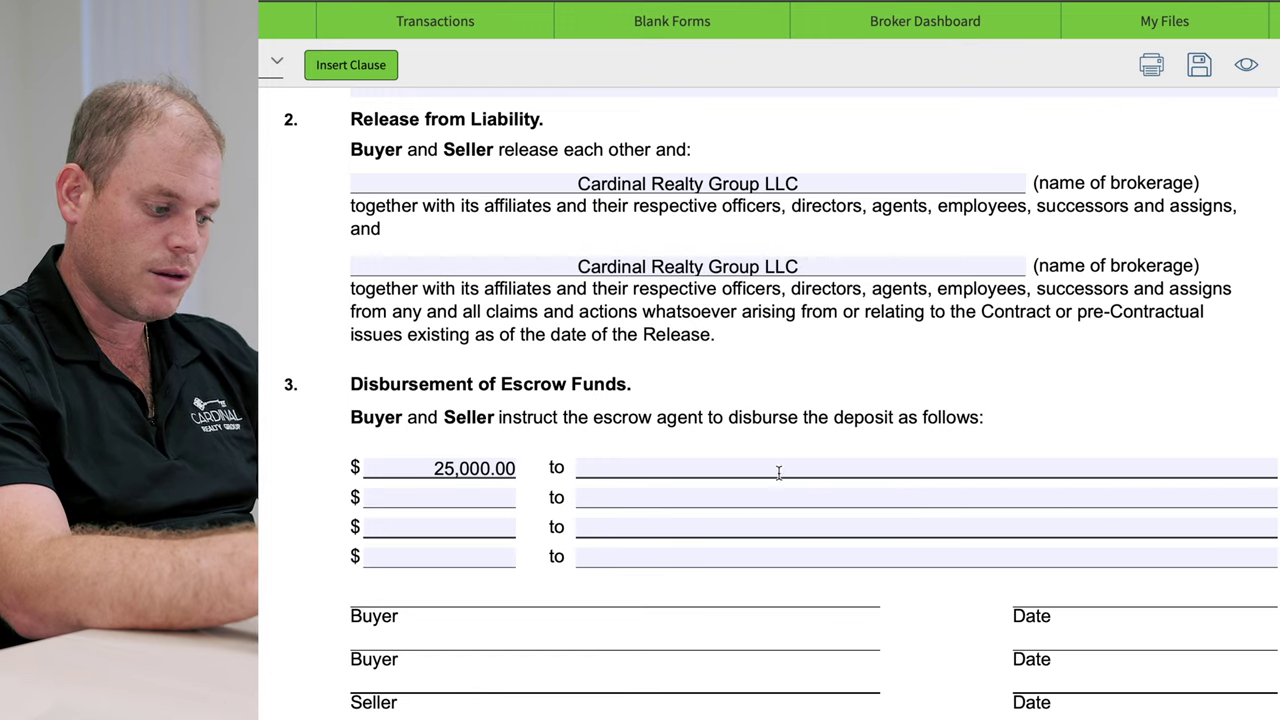
{"action": "type", "text": "Mary Doe and Jake Doe, a married couple"}
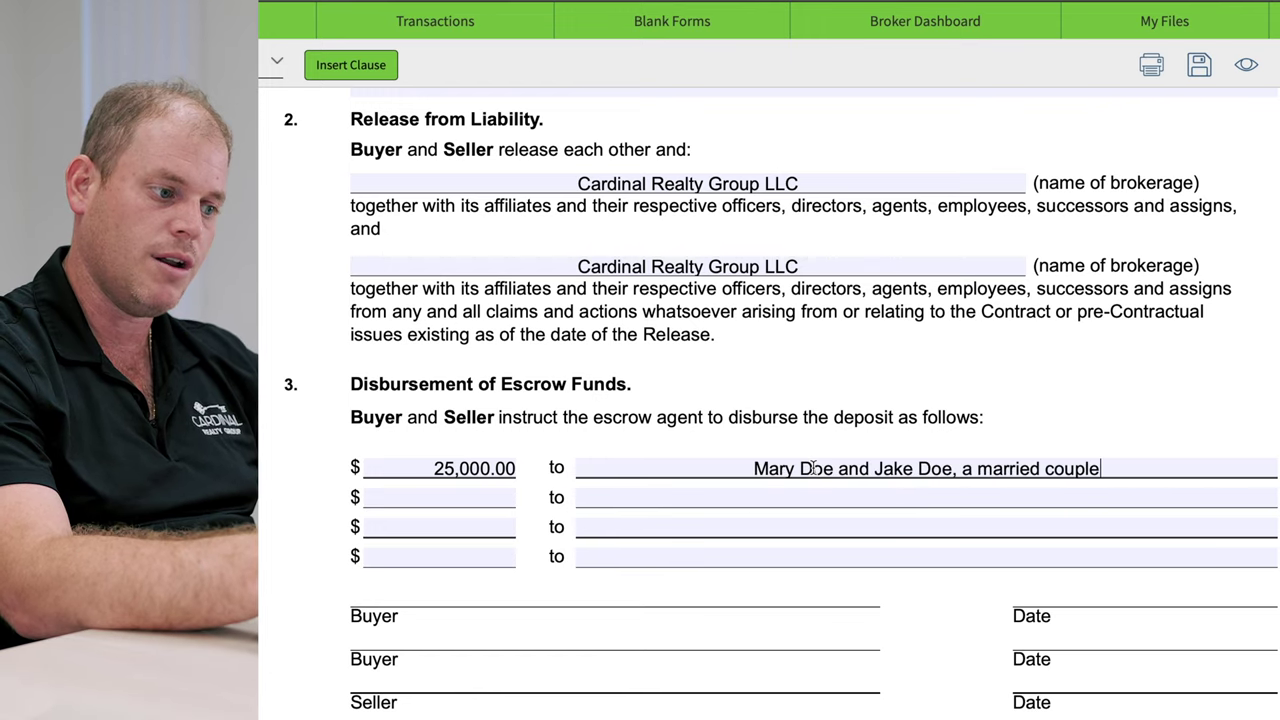